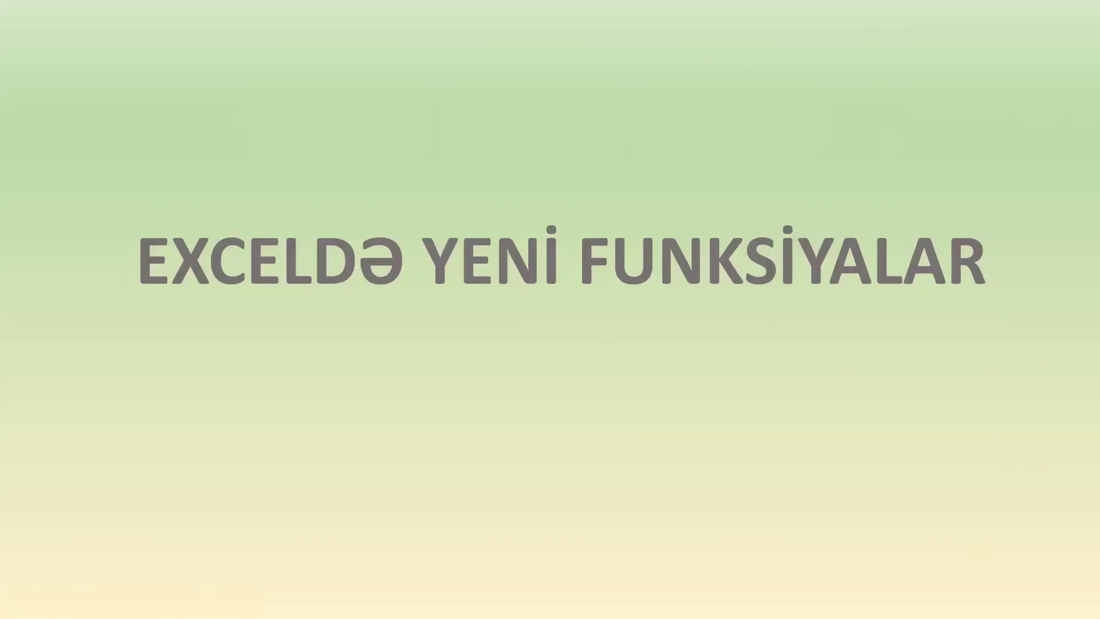
# Advance through the intro slides to the TEXTJOIN topic.
pyautogui.press('Right')
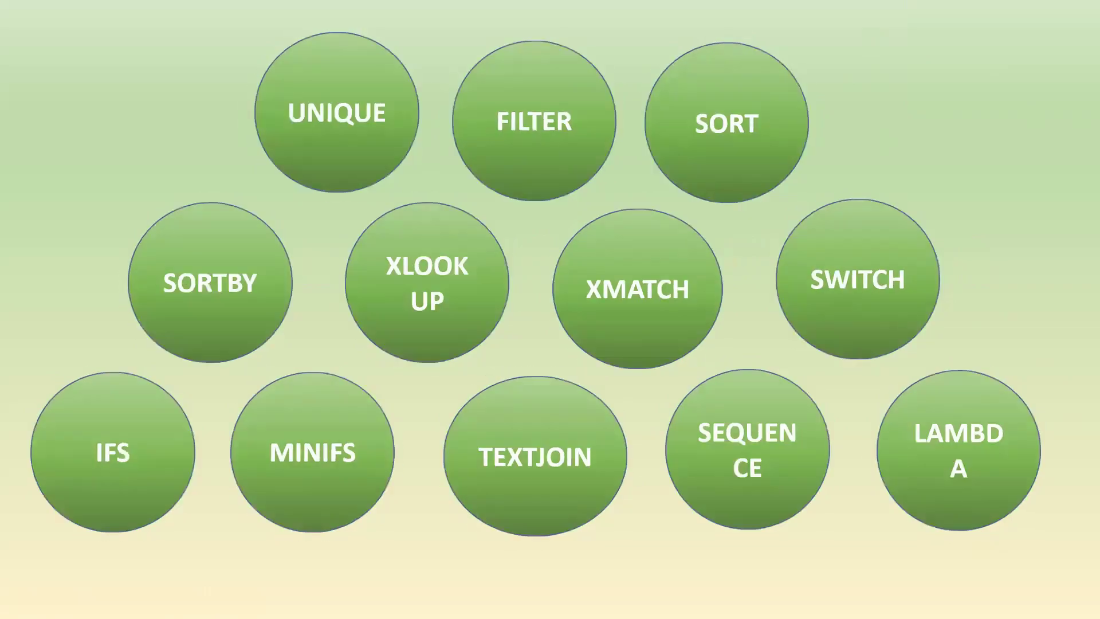
pyautogui.press('Right')
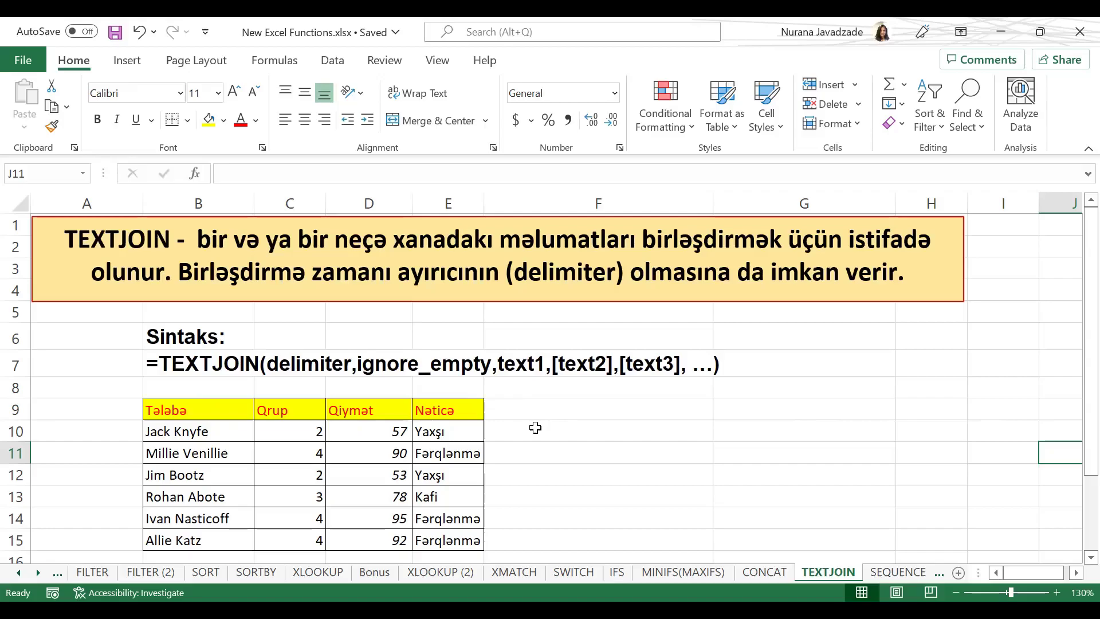
# Highlight the student table and its first two rows of values.
pyautogui.moveTo(186, 410)
pyautogui.mouseDown()
pyautogui.moveTo(191, 496)
pyautogui.moveTo(453, 538)
pyautogui.mouseUp()
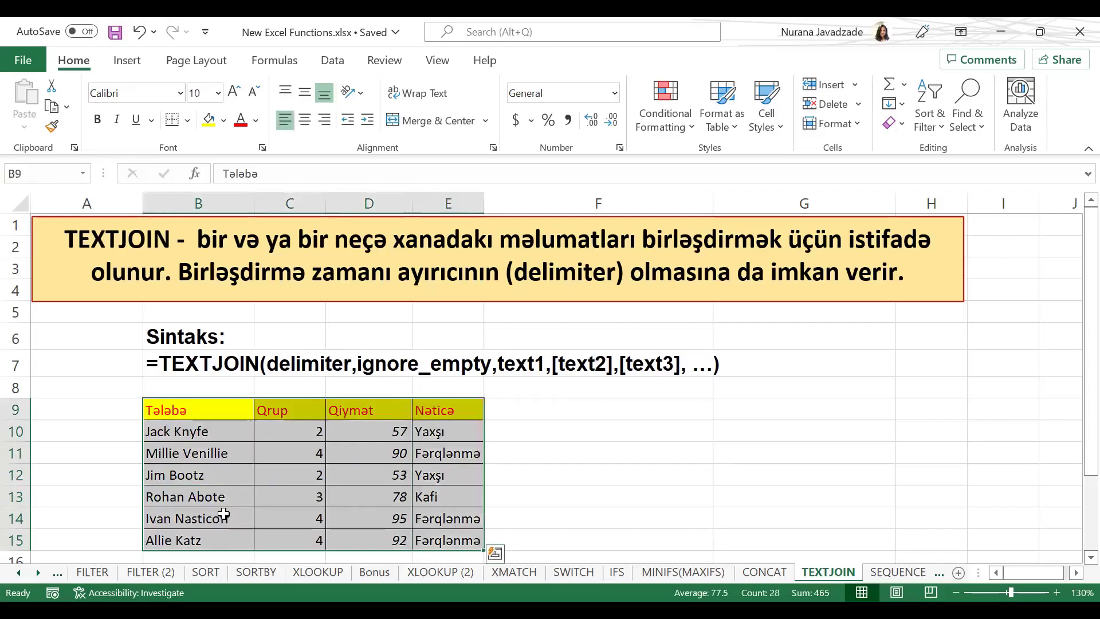
pyautogui.moveTo(214, 431); pyautogui.dragTo(370, 431)
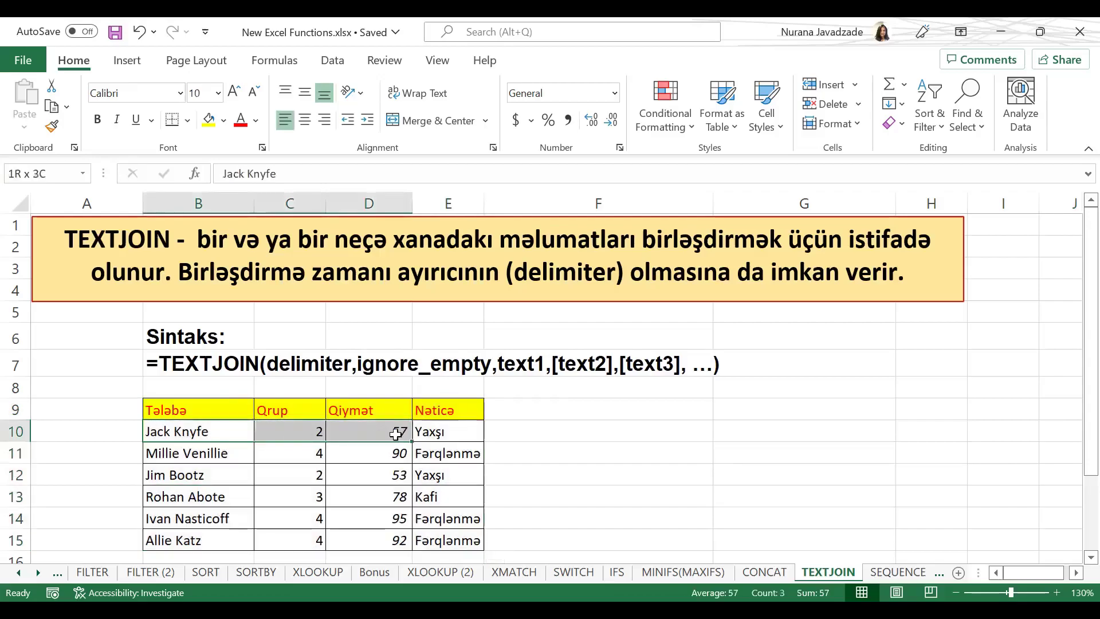
pyautogui.moveTo(216, 447); pyautogui.dragTo(458, 452)
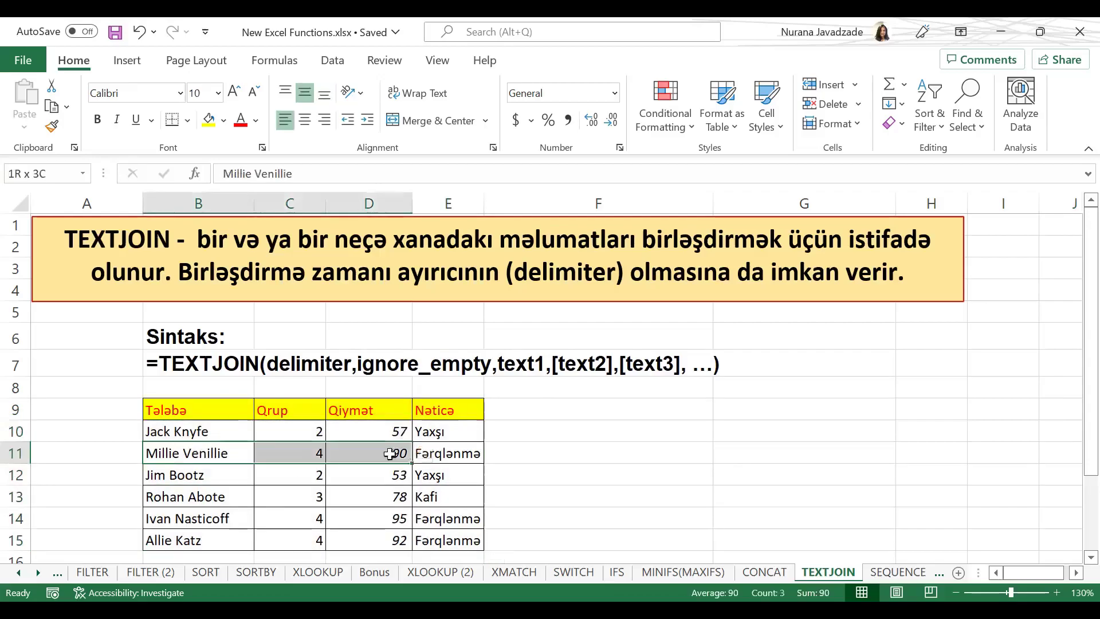
# Enter =TEXTJOIN(" ",TRUE,B10:E10) in F10 to join the first student's row with spaces.
pyautogui.click(560, 431)
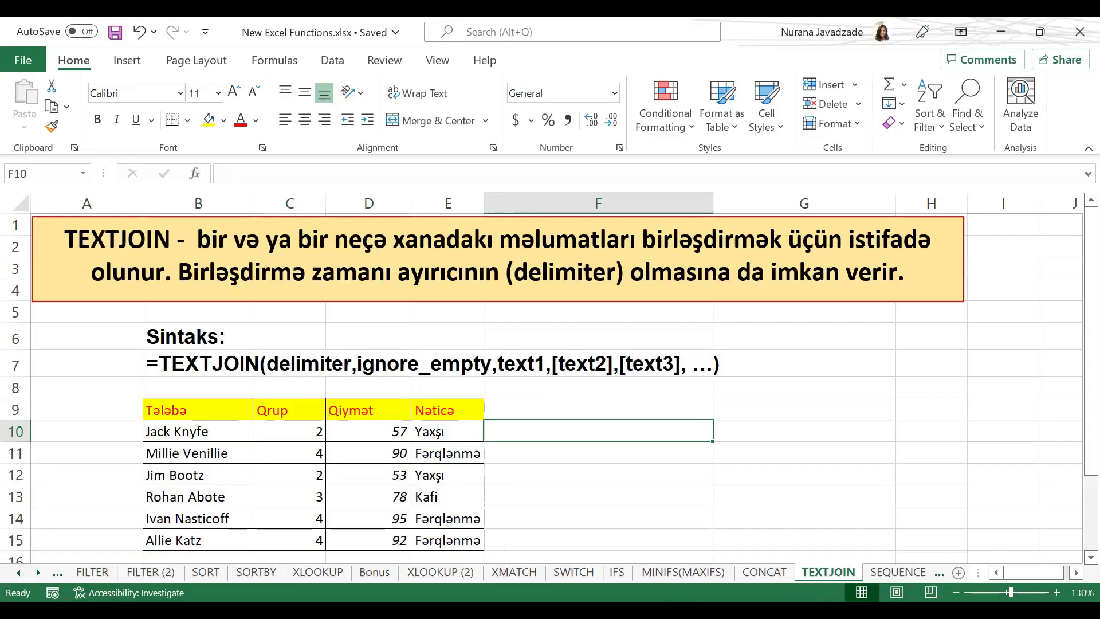
pyautogui.write('=TEXT')
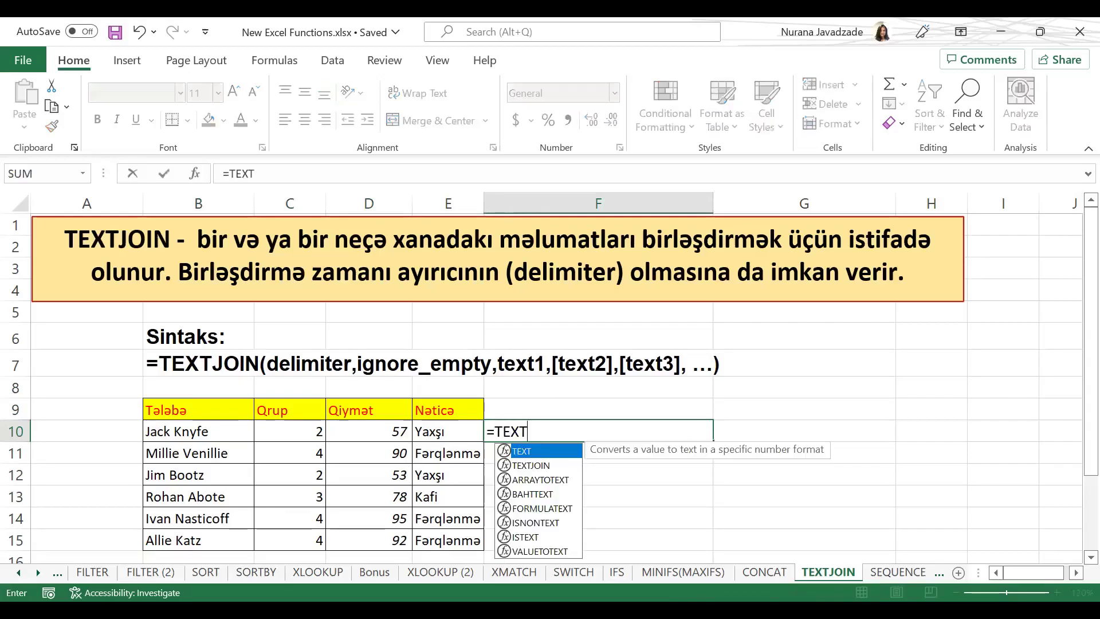
pyautogui.write('JOIN(')
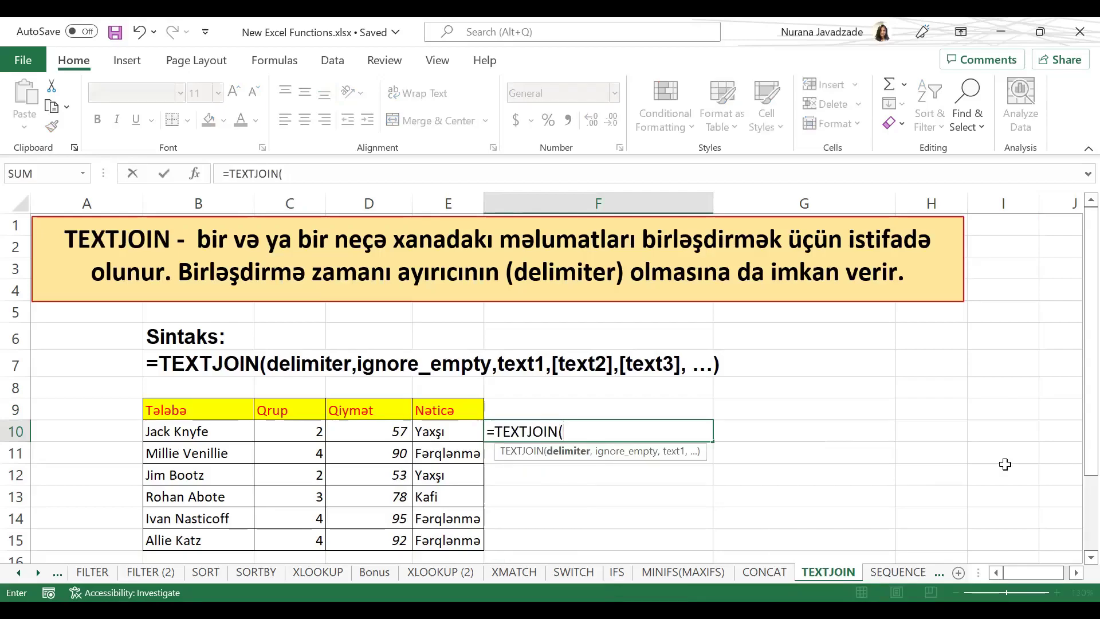
pyautogui.write('"')
pyautogui.write(' "')
pyautogui.write(',')
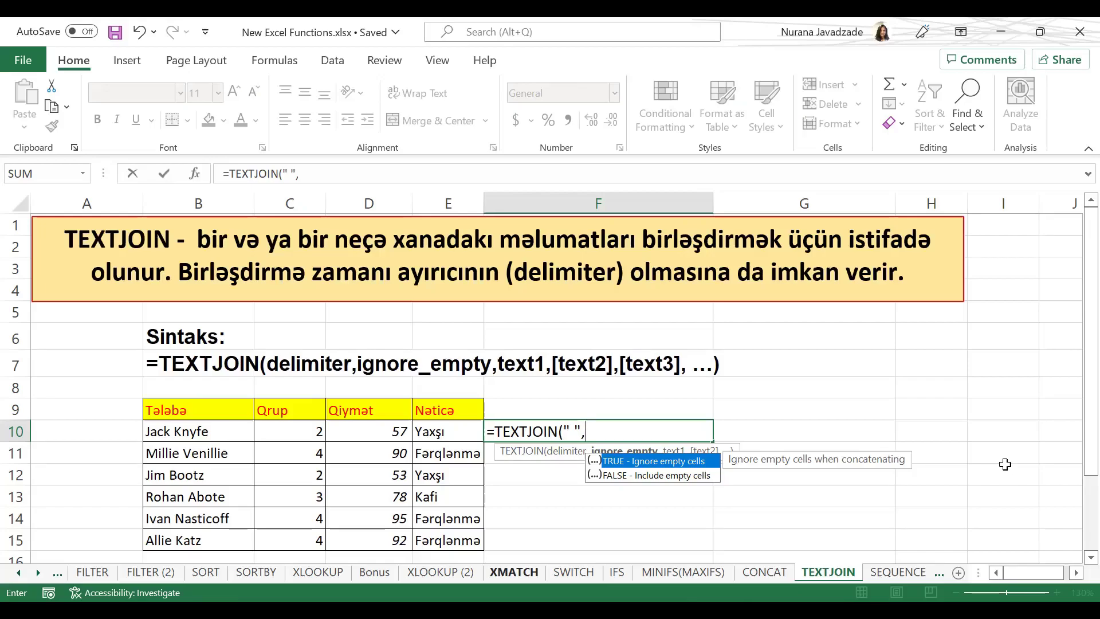
pyautogui.press('Tab')
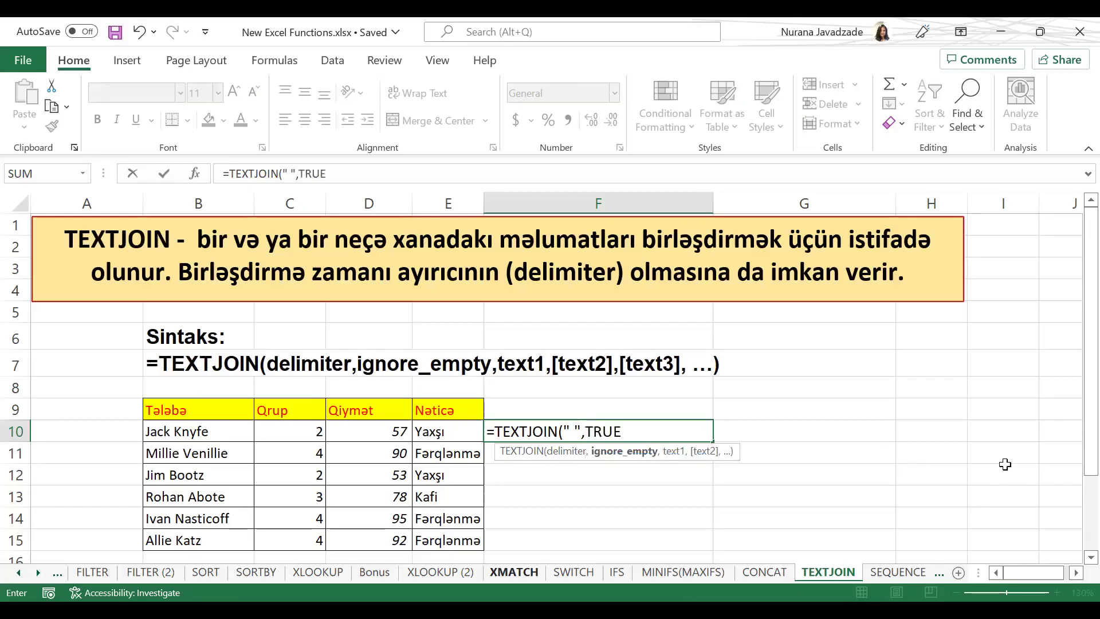
pyautogui.write(',')
pyautogui.moveTo(179, 424); pyautogui.dragTo(429, 440)
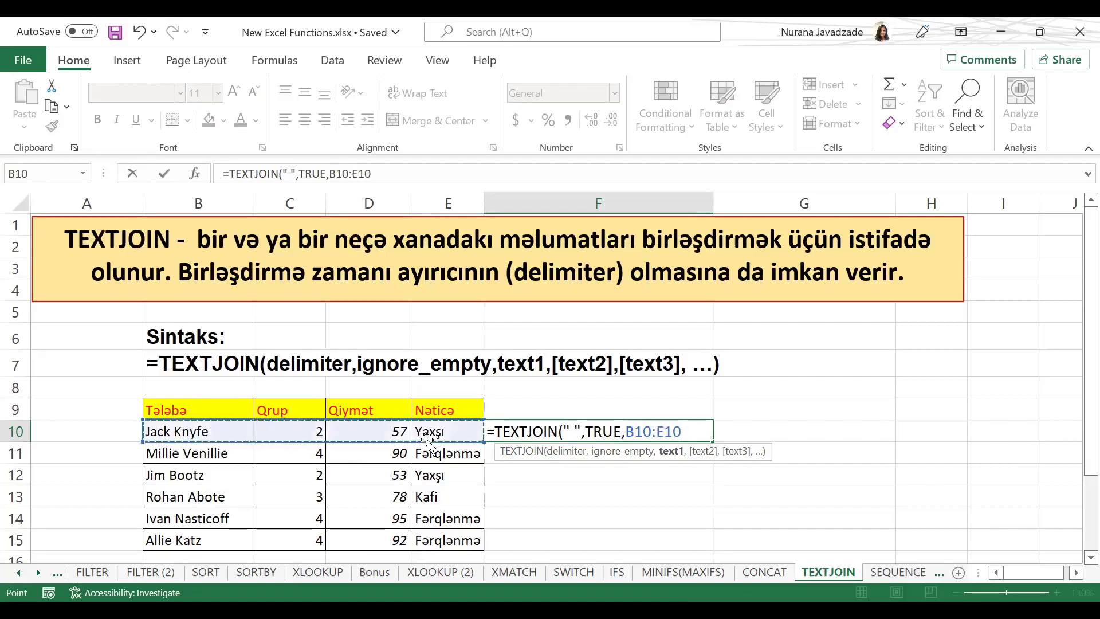
pyautogui.write(')')
pyautogui.press('Return')
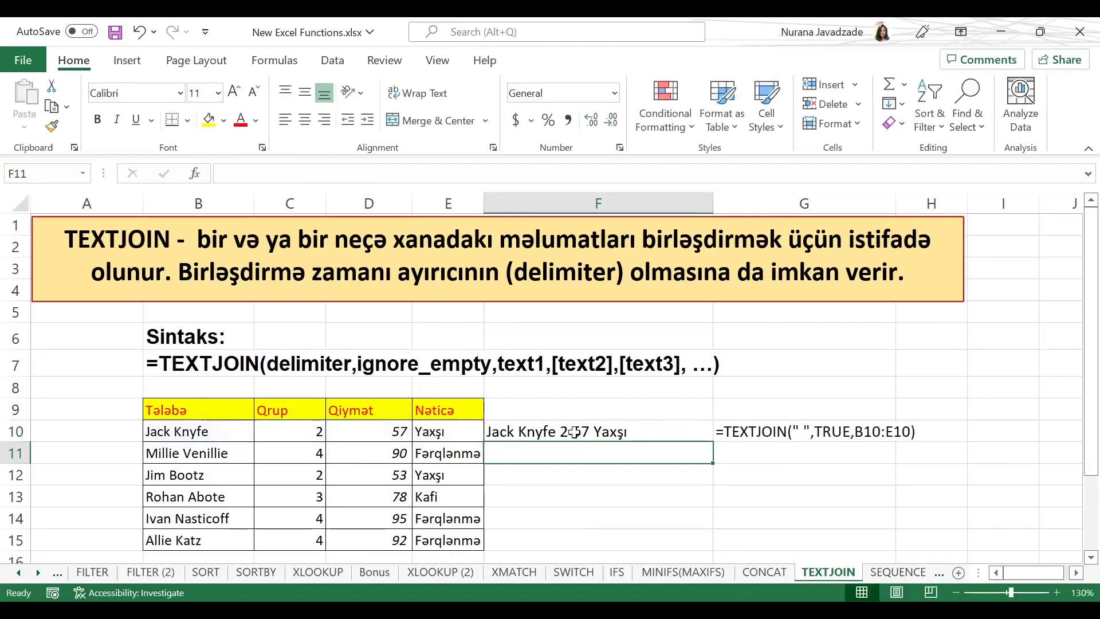
pyautogui.click(587, 432)
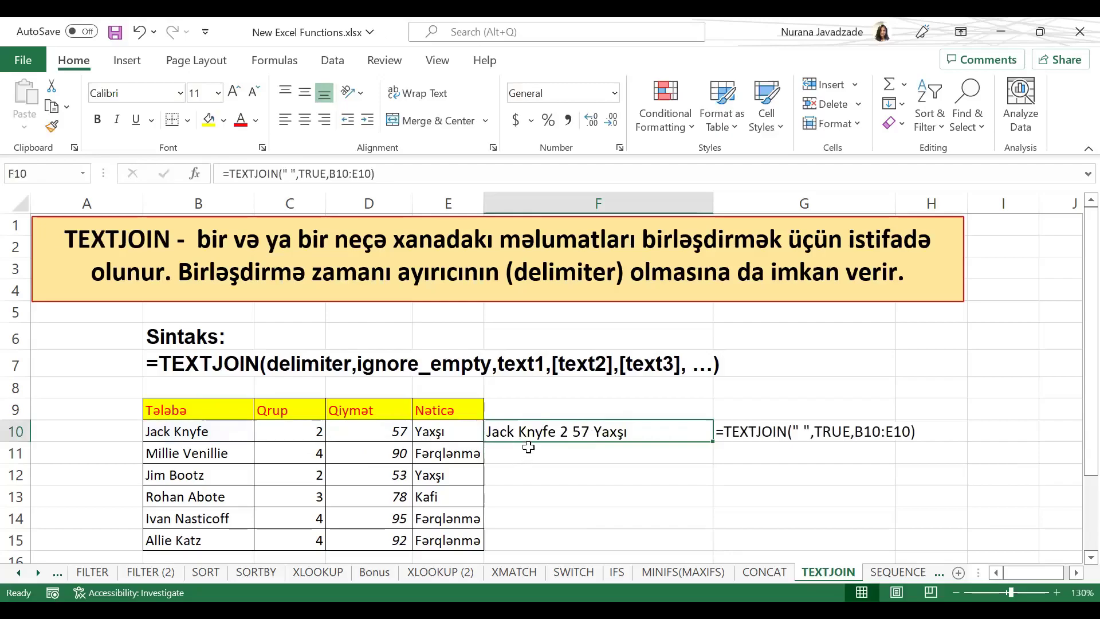
# Insert an empty column before the Qrup column, then select G11 for the next formula.
pyautogui.moveTo(226, 431); pyautogui.dragTo(429, 431)
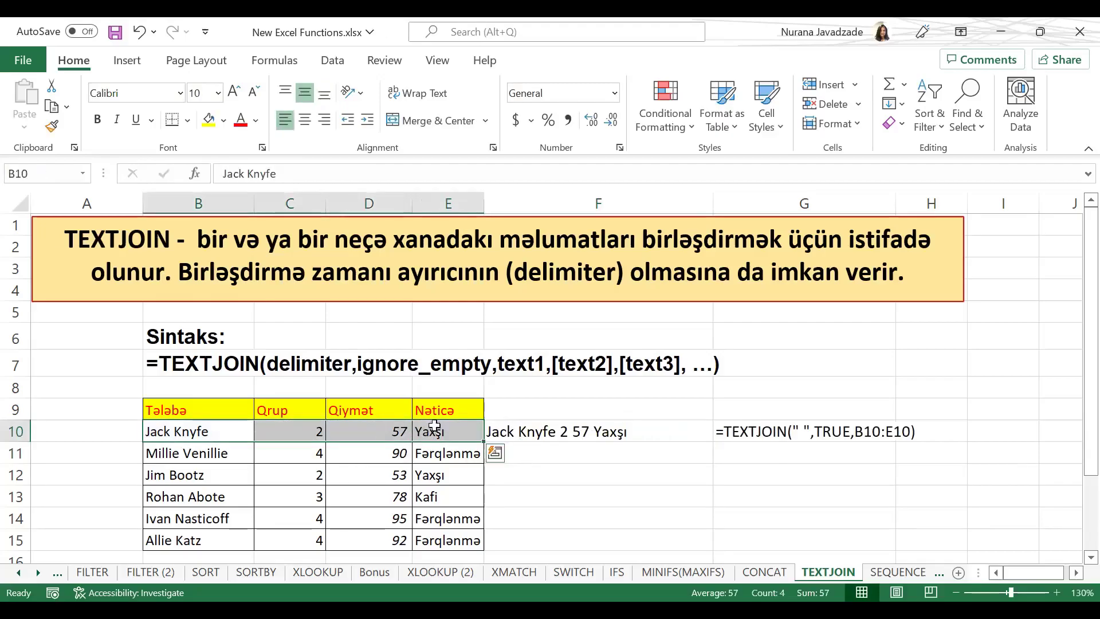
pyautogui.click(594, 430)
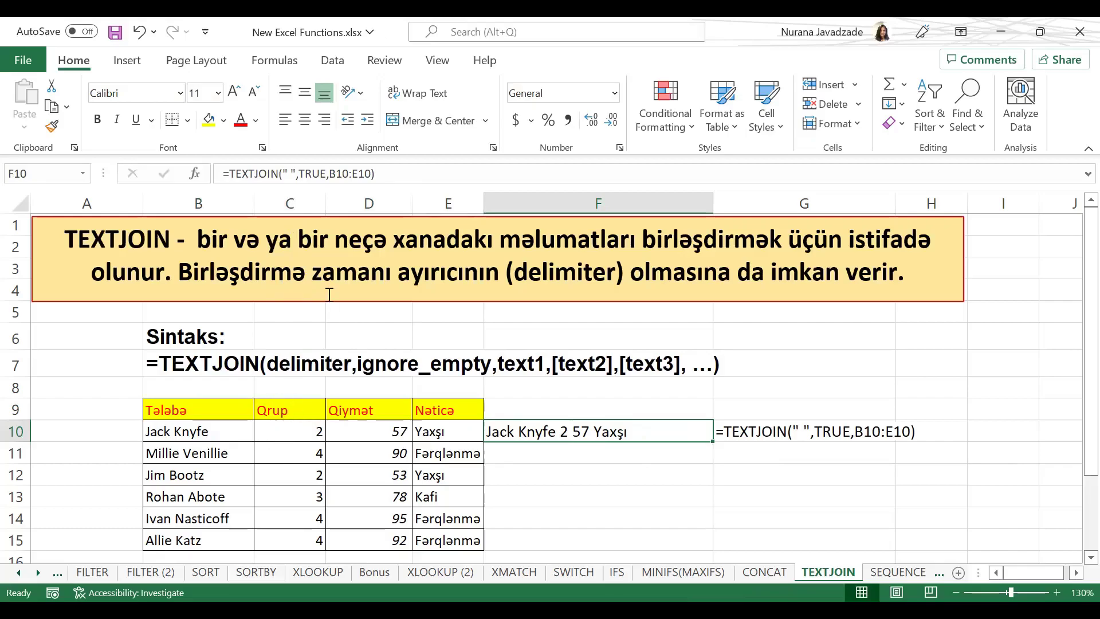
pyautogui.click(291, 204)
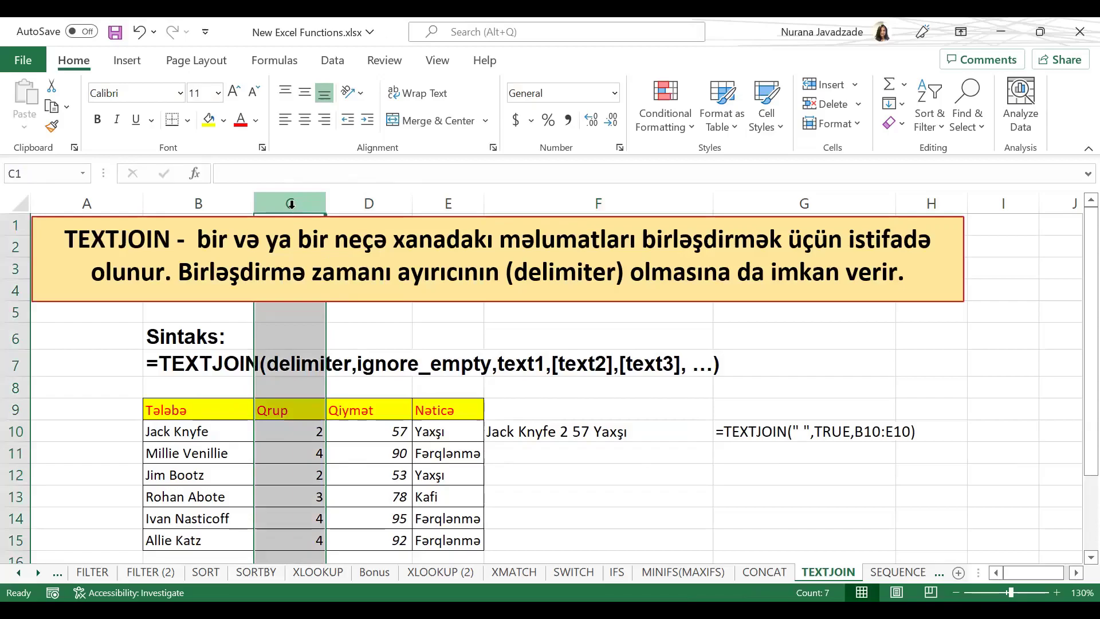
pyautogui.hotkey('ctrl', 'shift', '+')
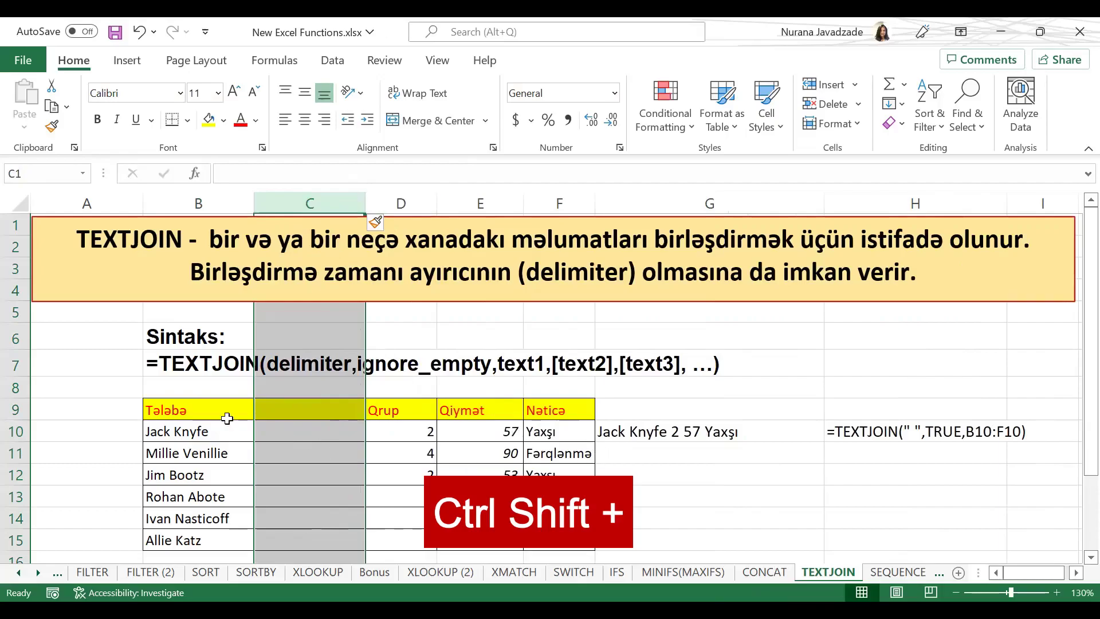
pyautogui.moveTo(182, 430); pyautogui.dragTo(545, 431)
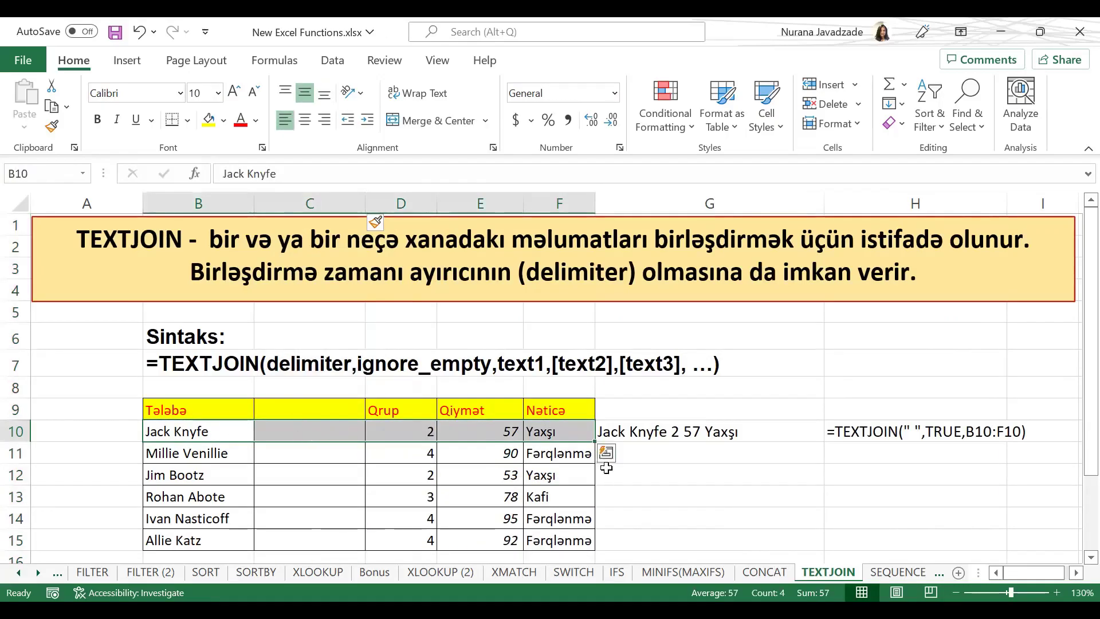
pyautogui.click(649, 455)
# Enter =TEXTJOIN("-",TRUE,B11:F11) in G11, joining the second student's row with dashes and skipping empty C11.
pyautogui.write('=')
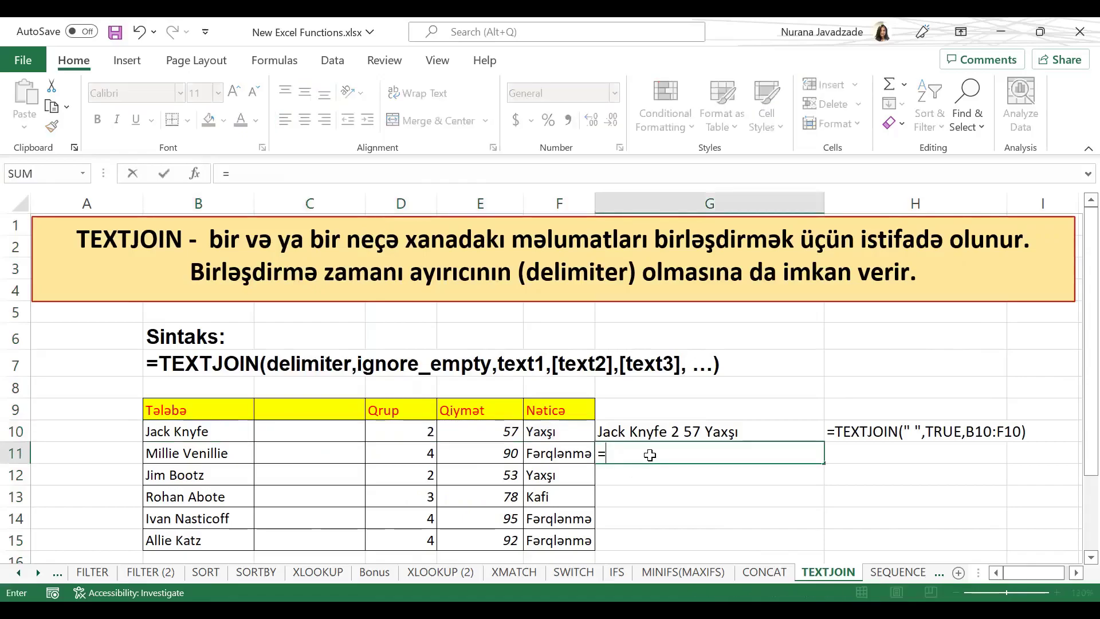
pyautogui.write('TEXT')
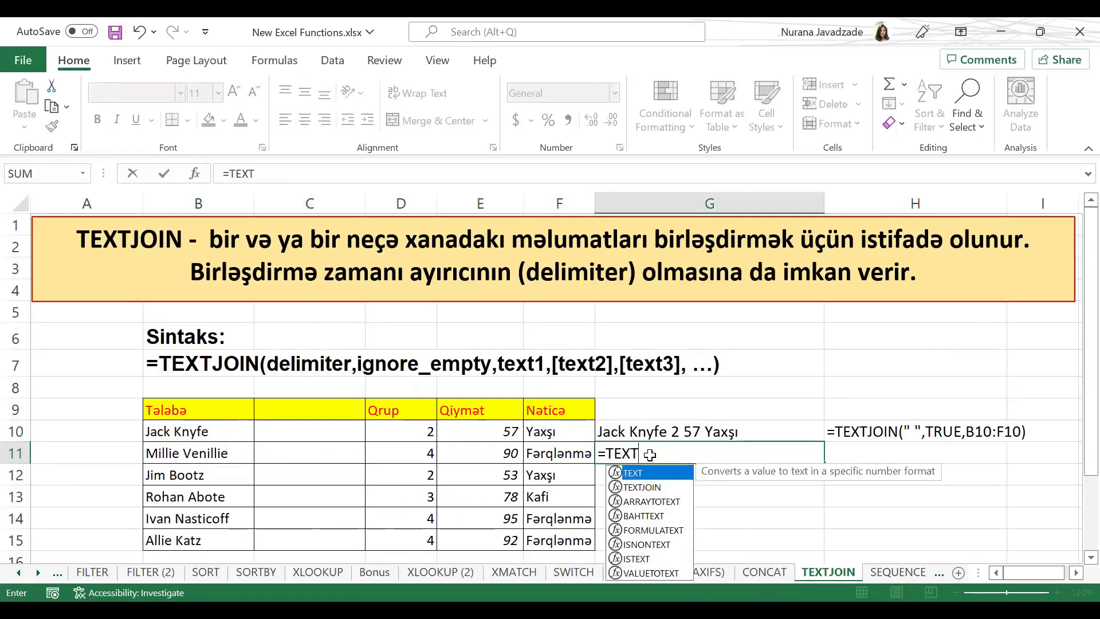
pyautogui.doubleClick(642, 487)
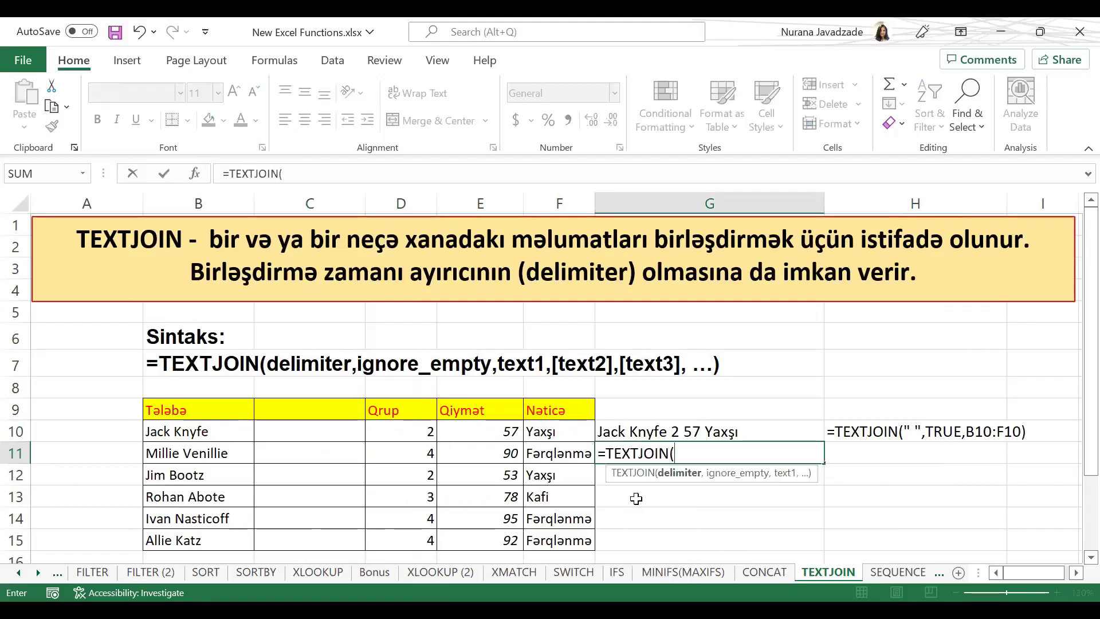
pyautogui.write('"')
pyautogui.write('-"')
pyautogui.write(',')
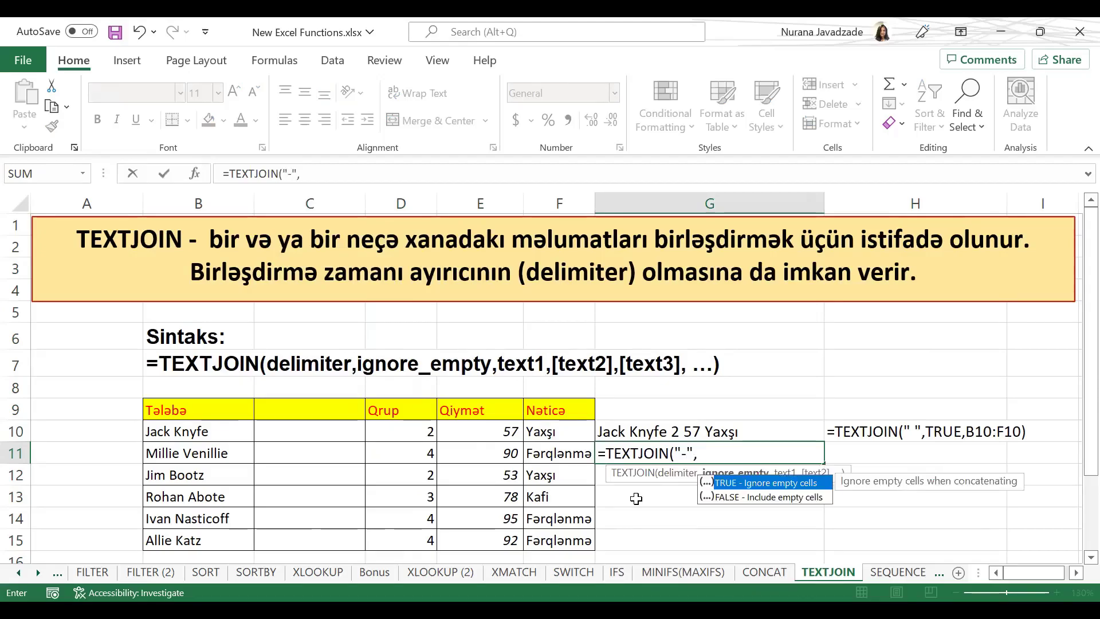
pyautogui.write('TRUE,')
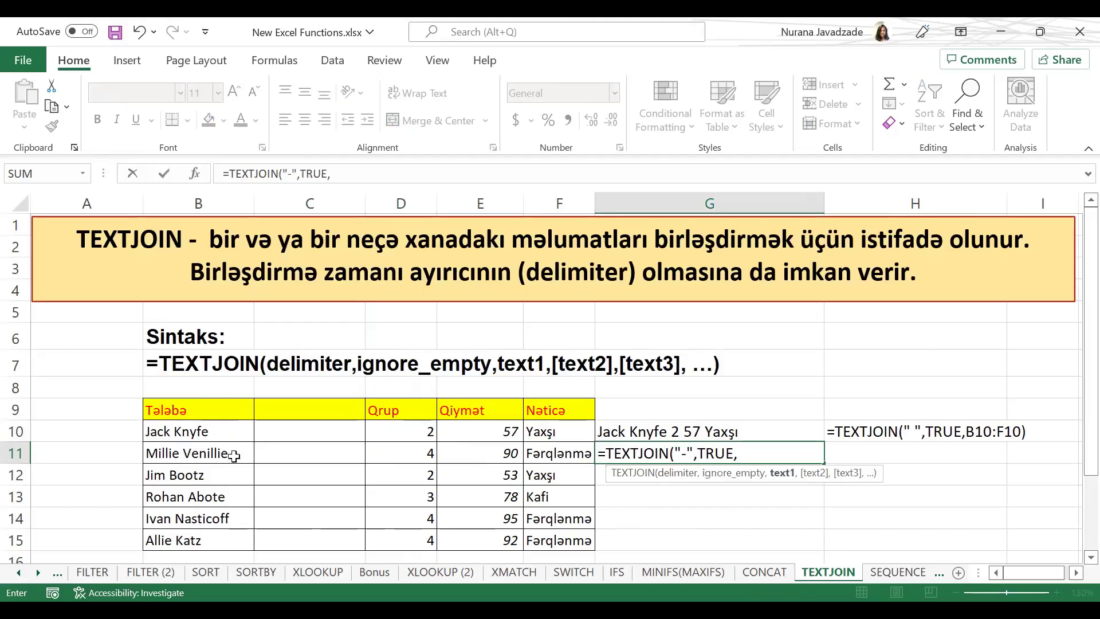
pyautogui.moveTo(232, 453); pyautogui.dragTo(543, 457)
pyautogui.write(')')
pyautogui.press('Return')
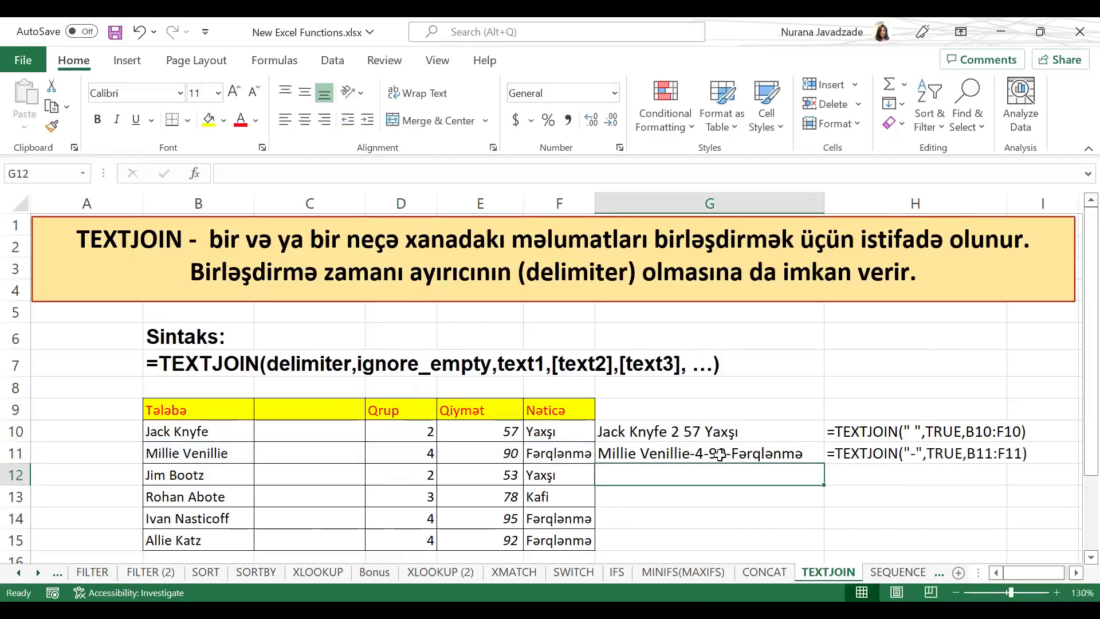
pyautogui.click(716, 456)
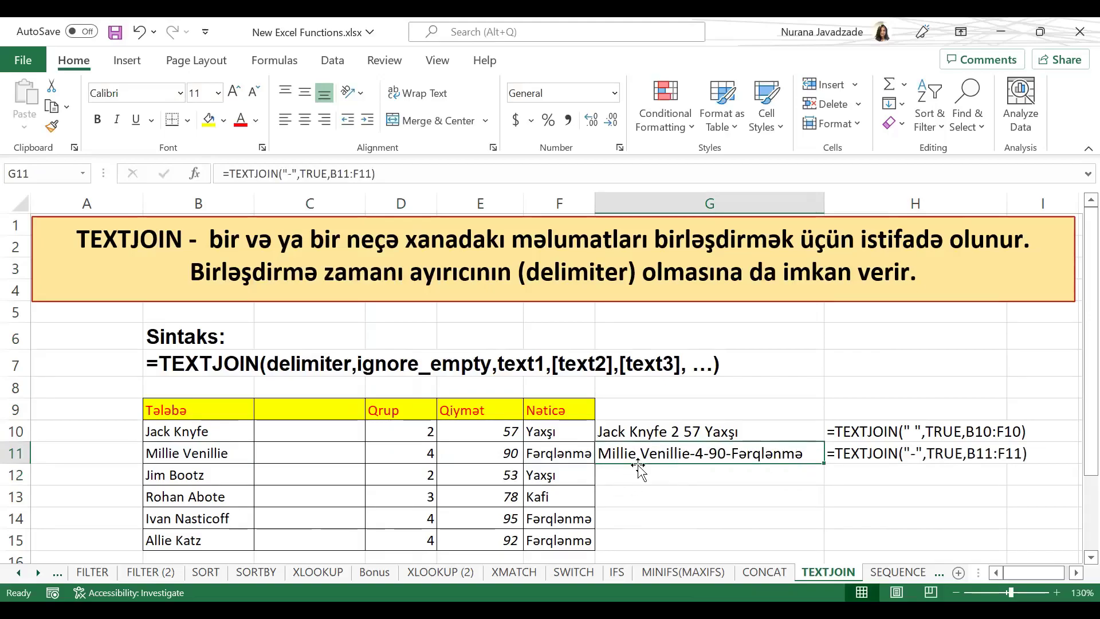
pyautogui.click(330, 449)
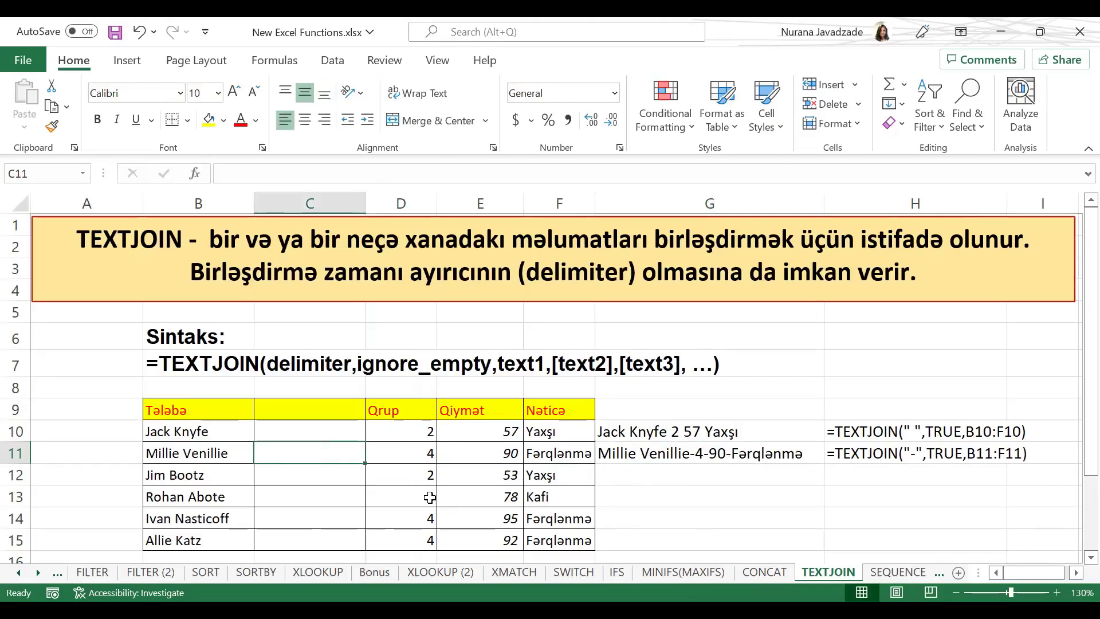
# Enter =TEXTJOIN("-",FALSE,B12:F12) in G12 to keep the empty cell, then compare G10:G12.
pyautogui.click(622, 479)
pyautogui.write('=T')
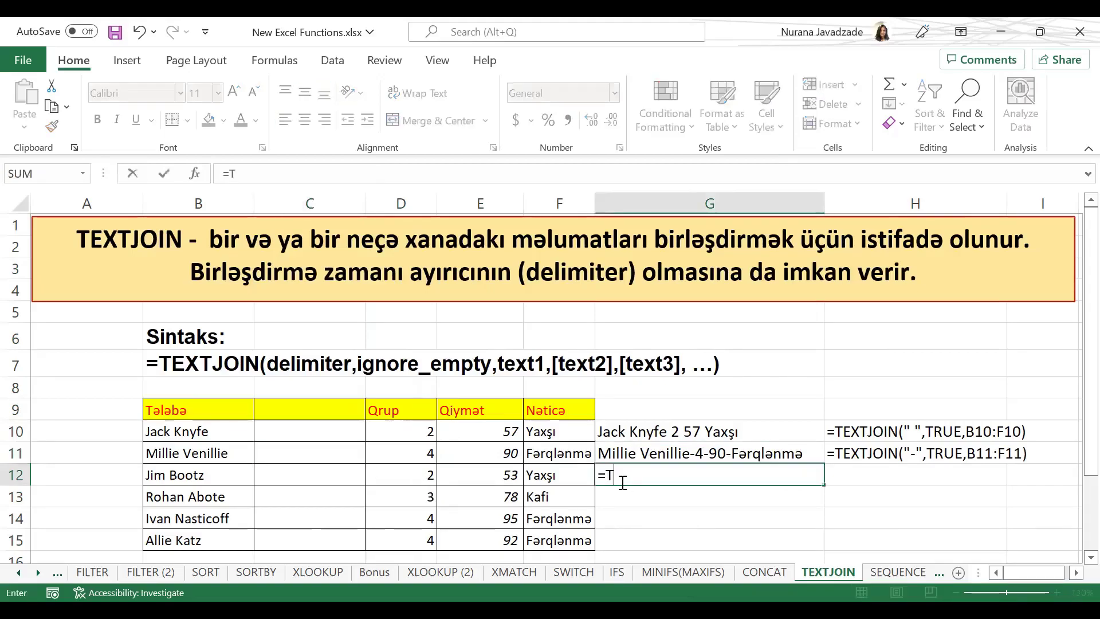
pyautogui.write('EXT')
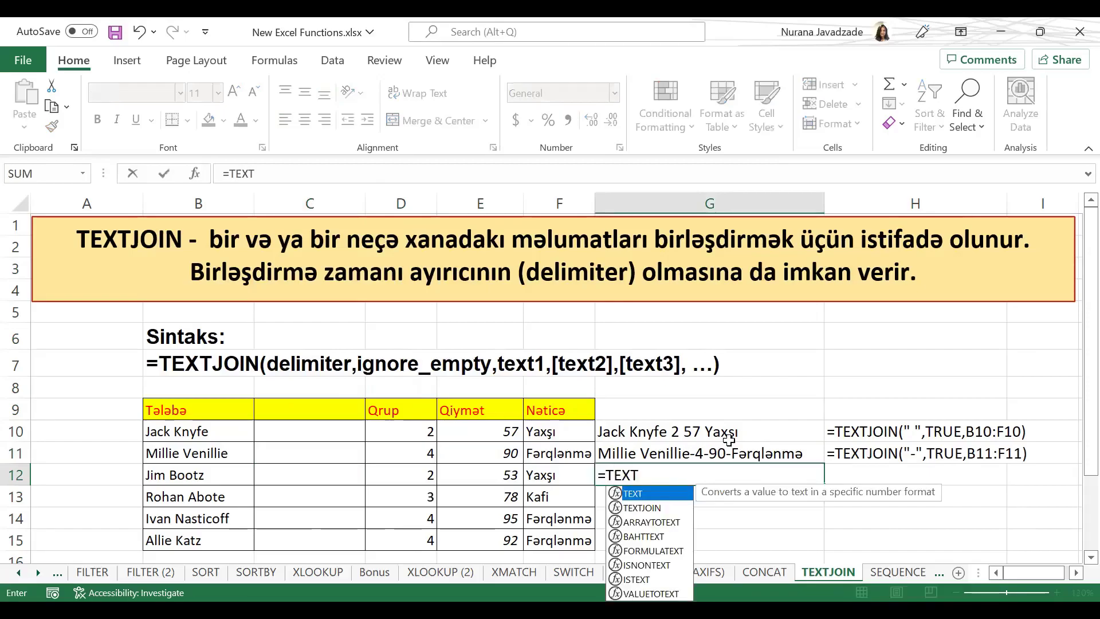
pyautogui.write('JOIN("-')
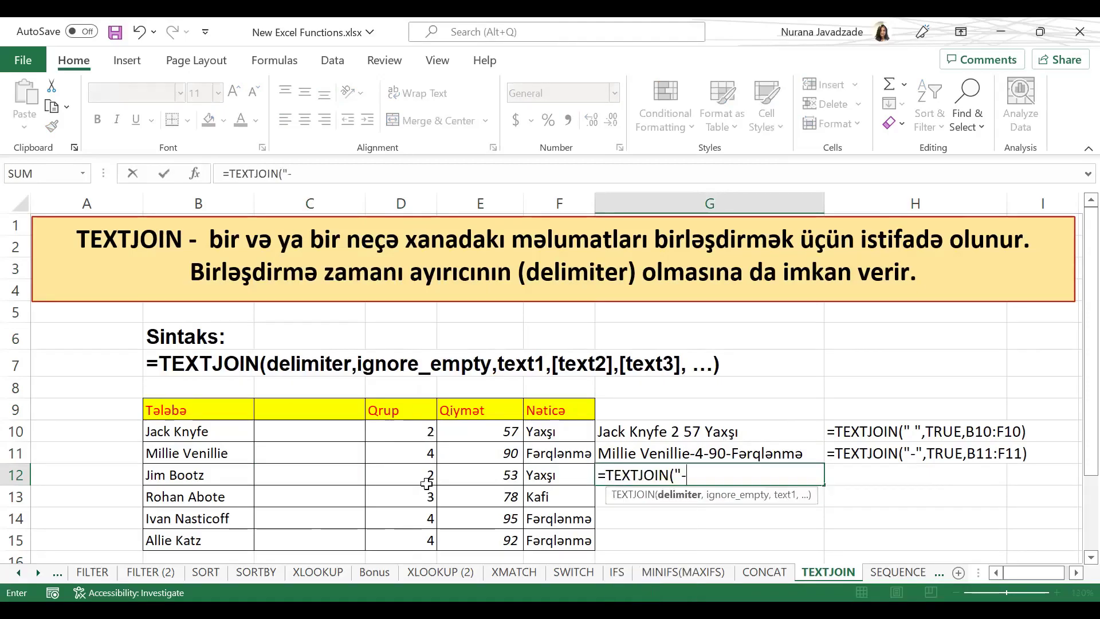
pyautogui.write('",')
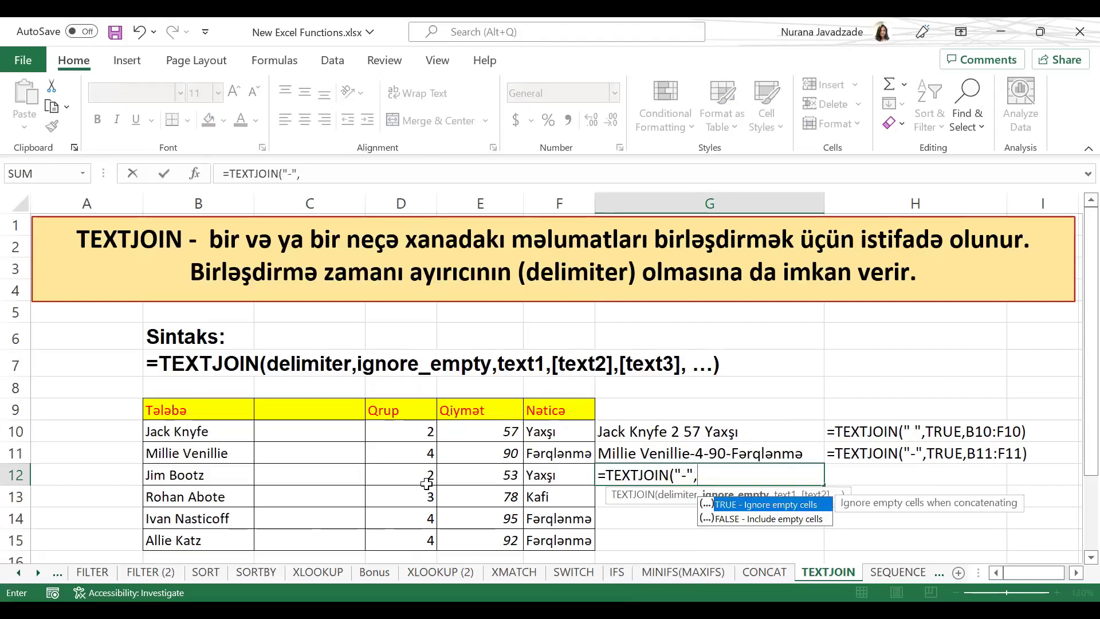
pyautogui.press('Down')
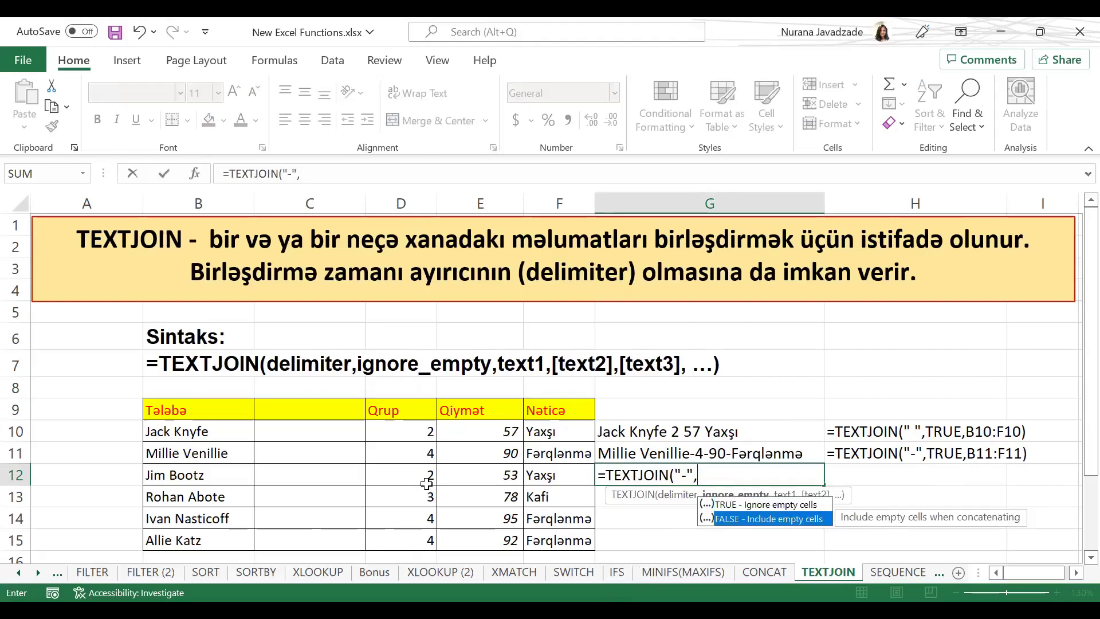
pyautogui.press('Tab')
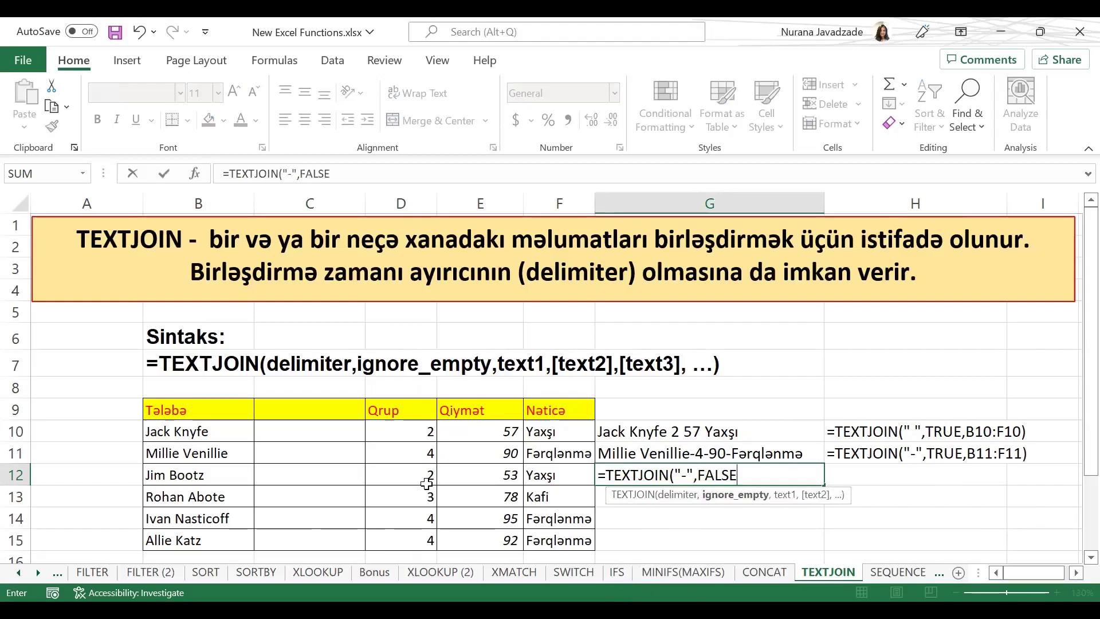
pyautogui.write(',')
pyautogui.click(181, 480)
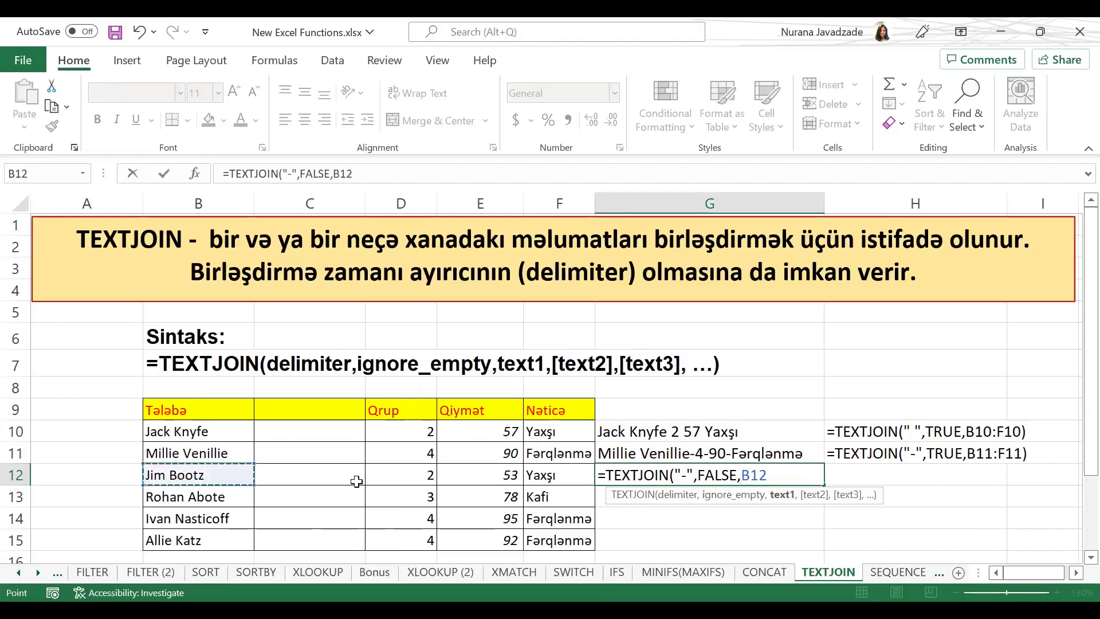
pyautogui.keyDown('shift'); pyautogui.click(530, 470); pyautogui.keyUp('shift')
pyautogui.press('Return')
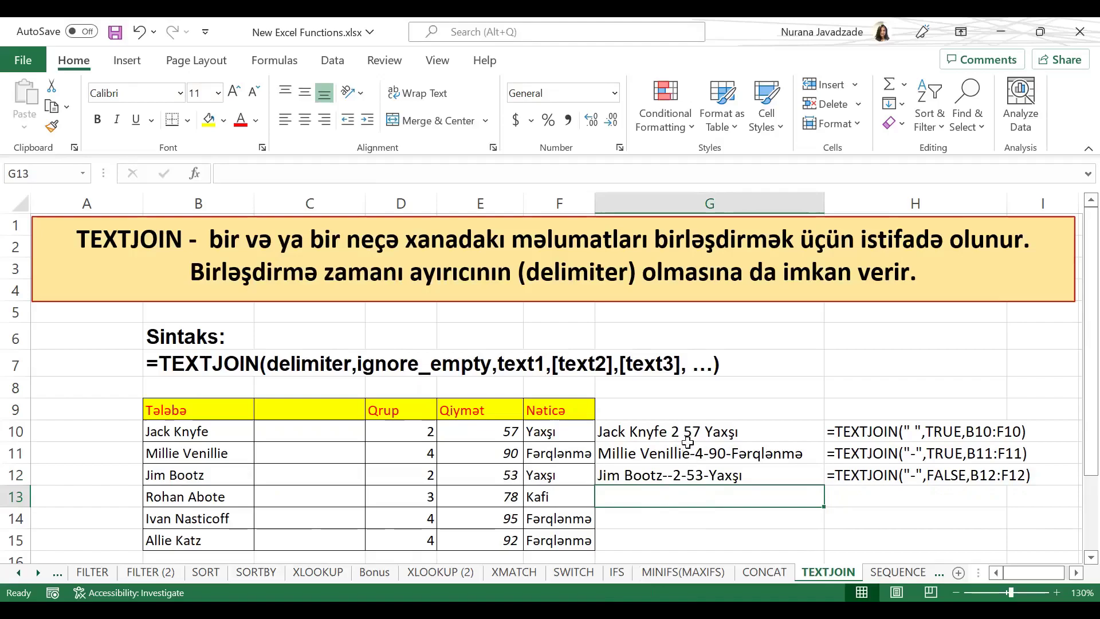
pyautogui.moveTo(682, 438); pyautogui.dragTo(697, 478)
pyautogui.click(704, 512)
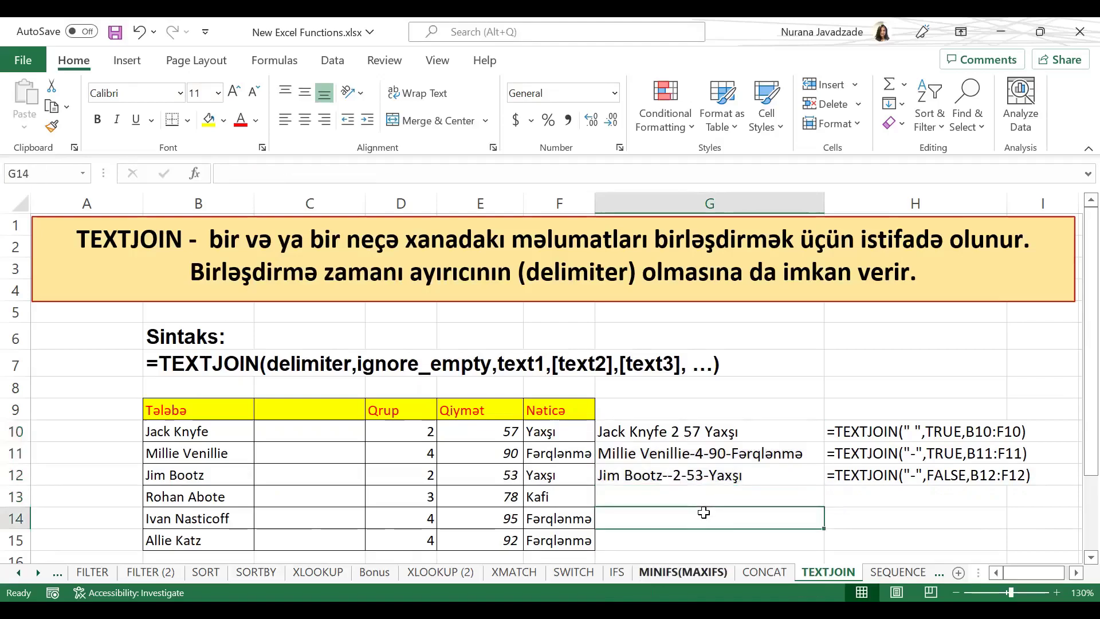